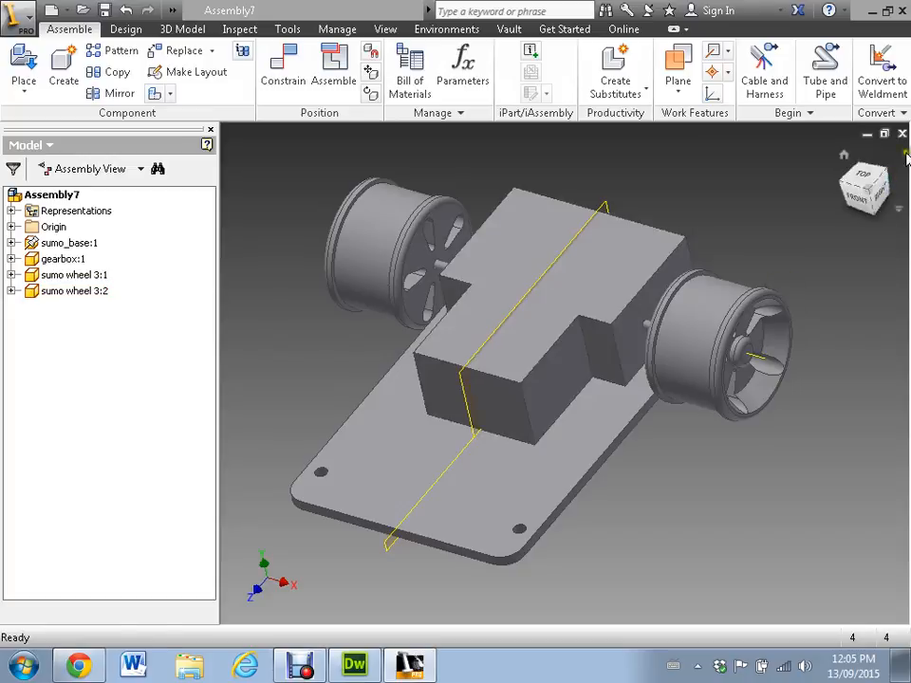
Open the sumo_base part from the assembly in its own window
{"action": "left_click", "coordinate": [857, 178]}
{"action": "scroll", "coordinate": [509, 310], "scroll_direction": "down", "scroll_amount": 5}
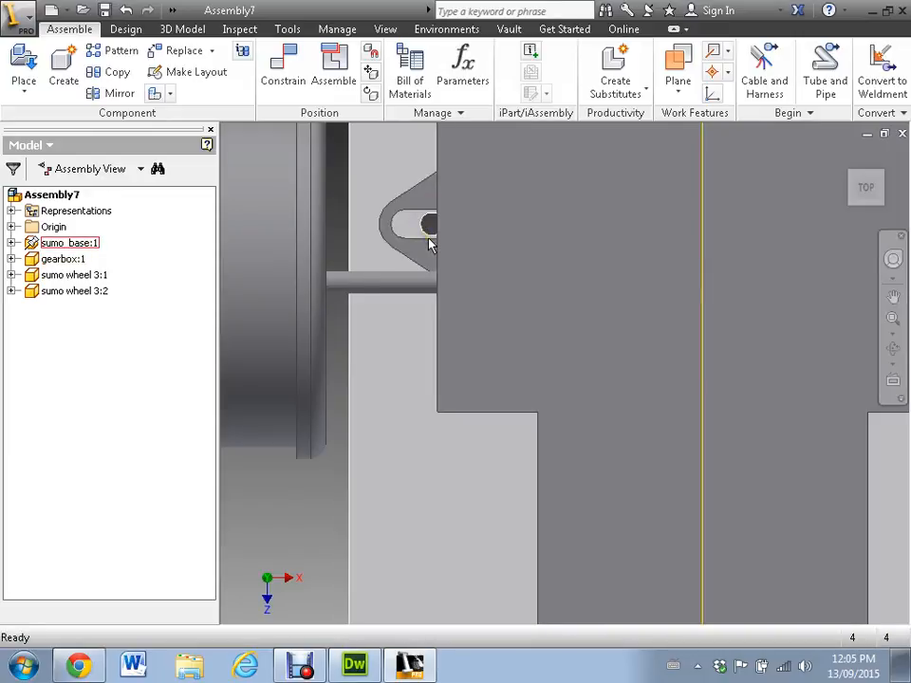
{"action": "scroll", "coordinate": [428, 245], "scroll_direction": "down", "scroll_amount": 5}
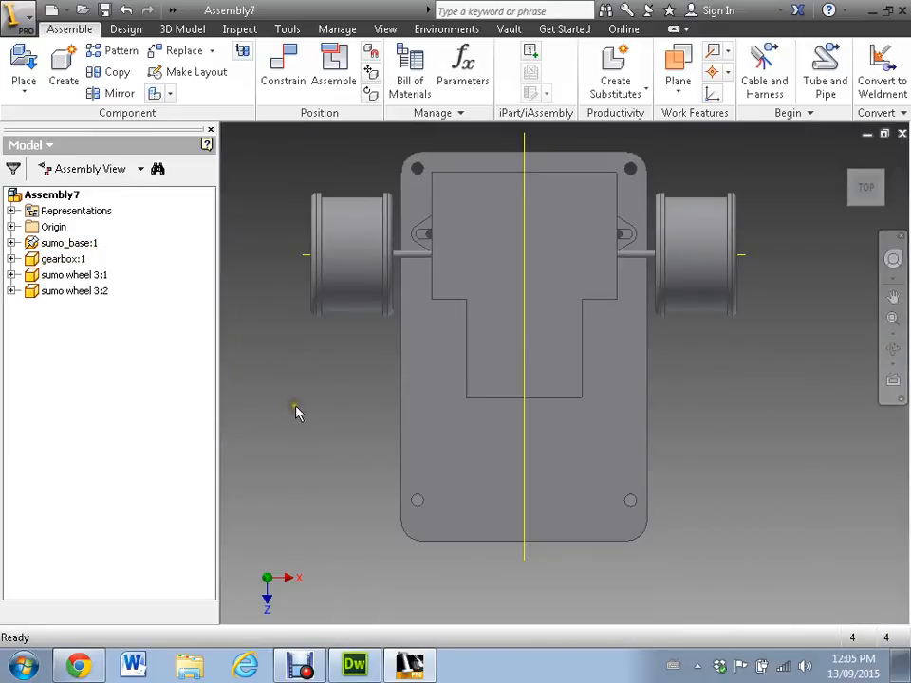
{"action": "left_click", "coordinate": [437, 429]}
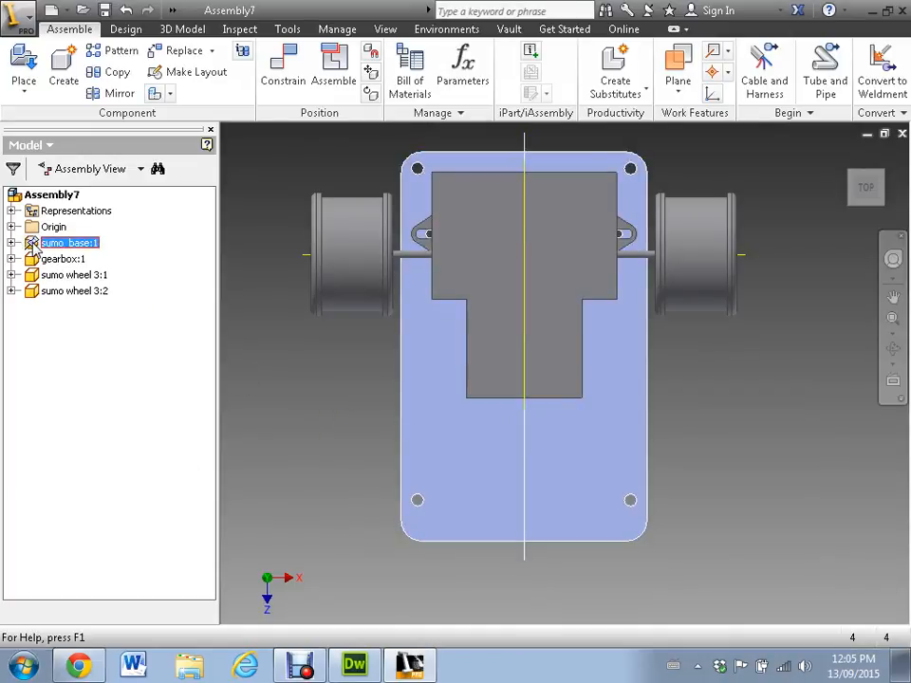
{"action": "double_click", "coordinate": [68, 245]}
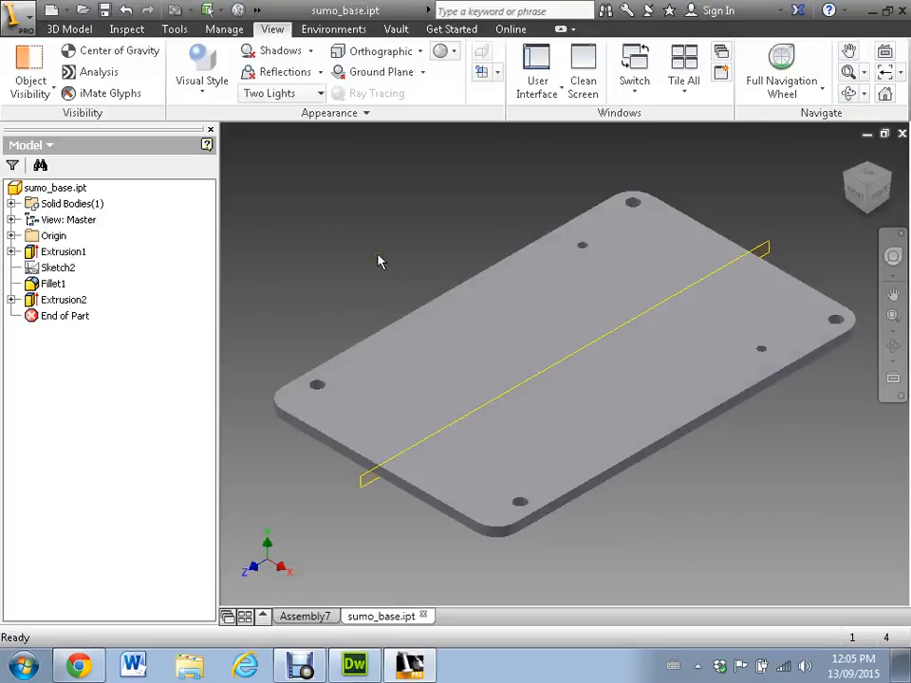
{"action": "left_click", "coordinate": [300, 619]}
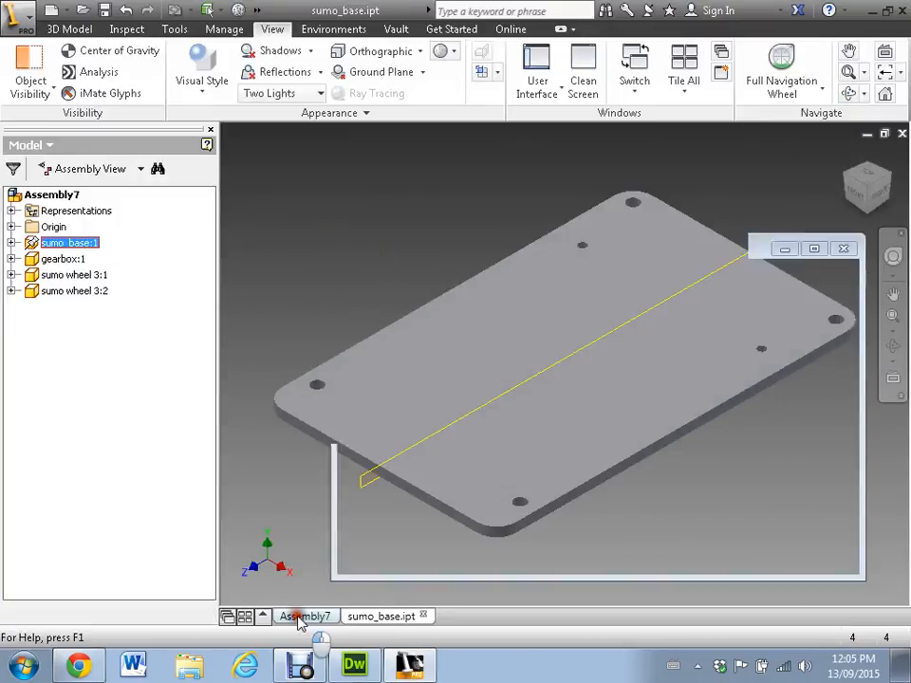
{"action": "left_click", "coordinate": [372, 617]}
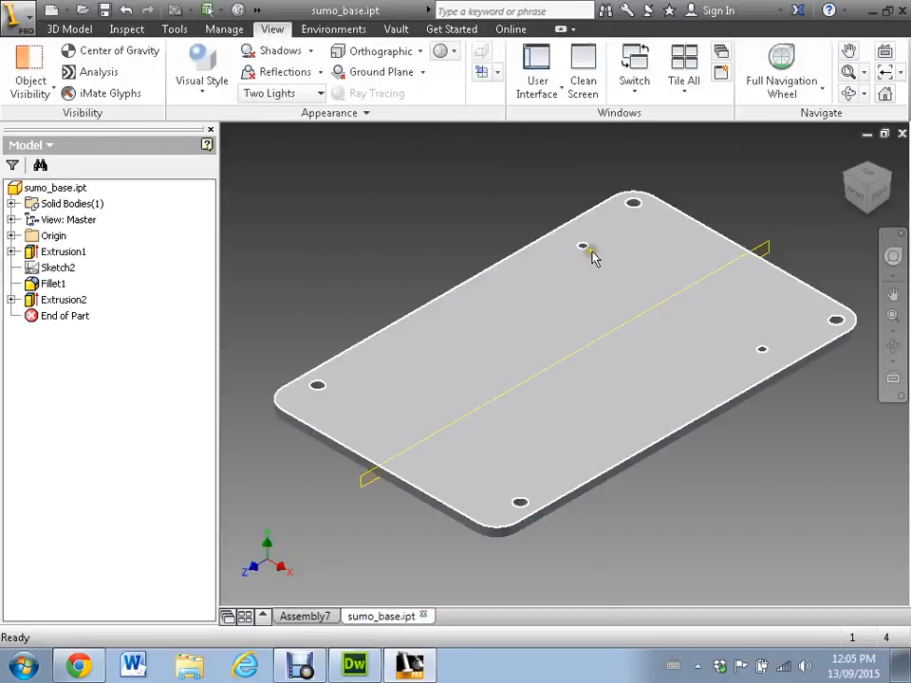
Open Sketch2 of Extrusion2 for editing in the sumo_base part
{"action": "left_click", "coordinate": [869, 175]}
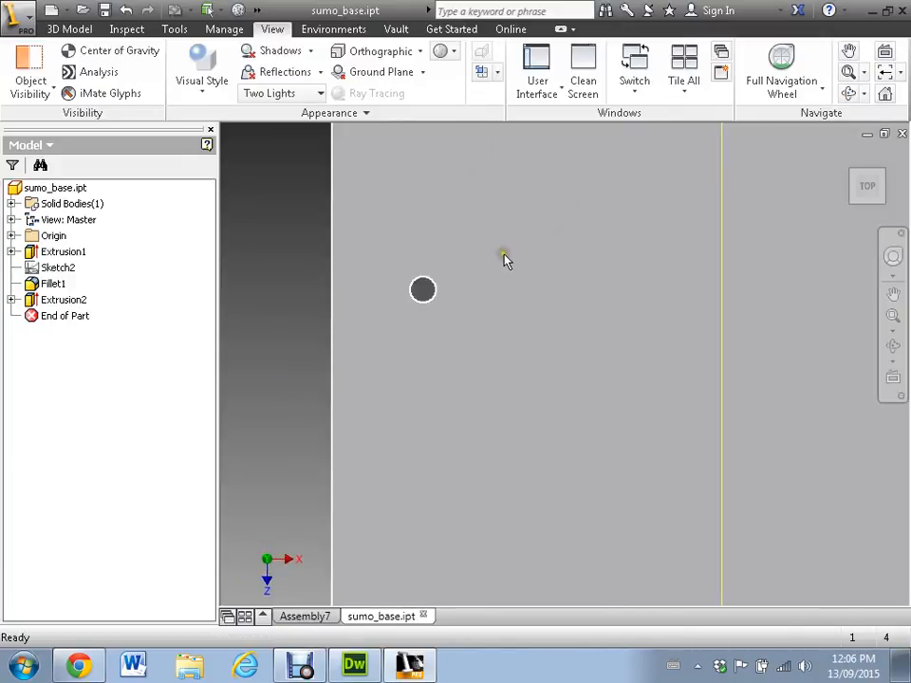
{"action": "scroll", "coordinate": [301, 265], "scroll_direction": "up", "scroll_amount": 2}
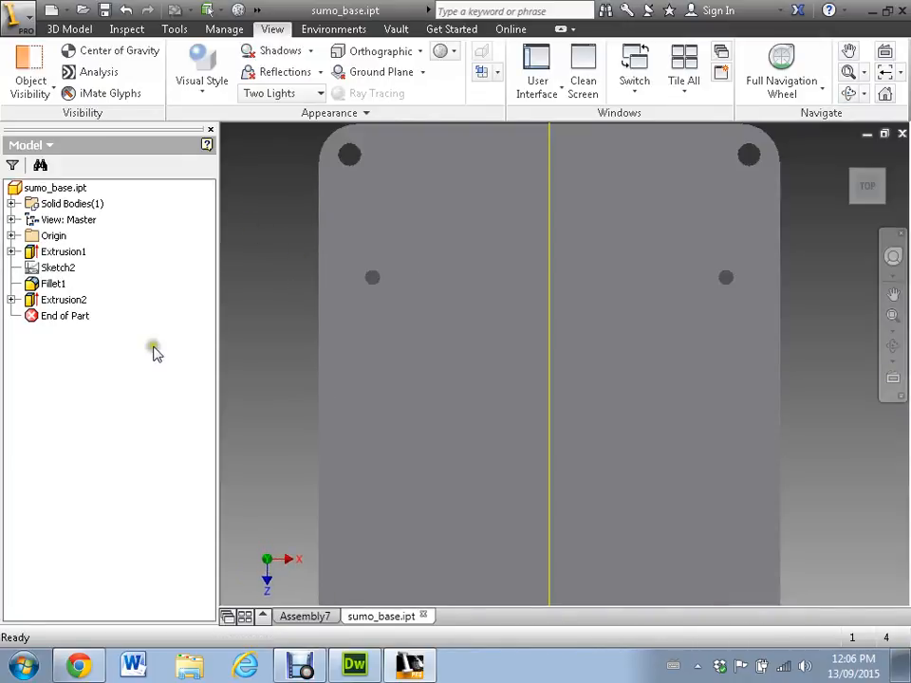
{"action": "left_click", "coordinate": [12, 300]}
{"action": "double_click", "coordinate": [78, 316]}
Sketch a 0.100 in diameter circle directly left of the existing small upper-left hole, level with it and touching its edge
{"action": "scroll", "coordinate": [307, 406], "scroll_direction": "down", "scroll_amount": 3}
{"action": "mouse_move", "coordinate": [402, 152]}
{"action": "middle_mouse_down"}
{"action": "mouse_move", "coordinate": [413, 193]}
{"action": "mouse_move", "coordinate": [374, 318]}
{"action": "mouse_move", "coordinate": [347, 354]}
{"action": "middle_mouse_up"}
{"action": "scroll", "coordinate": [366, 414], "scroll_direction": "down", "scroll_amount": 3}
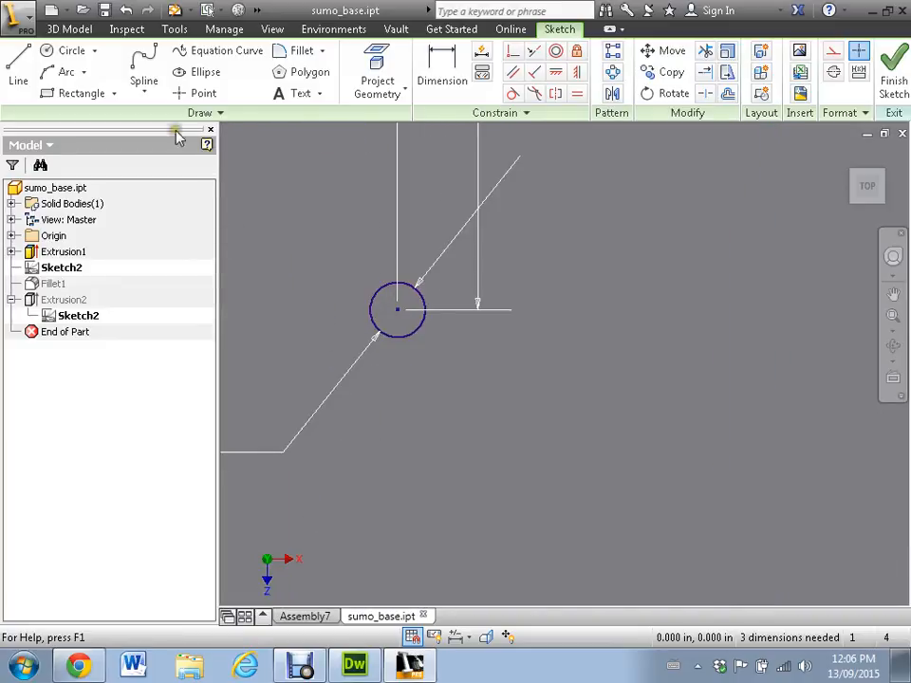
{"action": "left_click", "coordinate": [49, 54]}
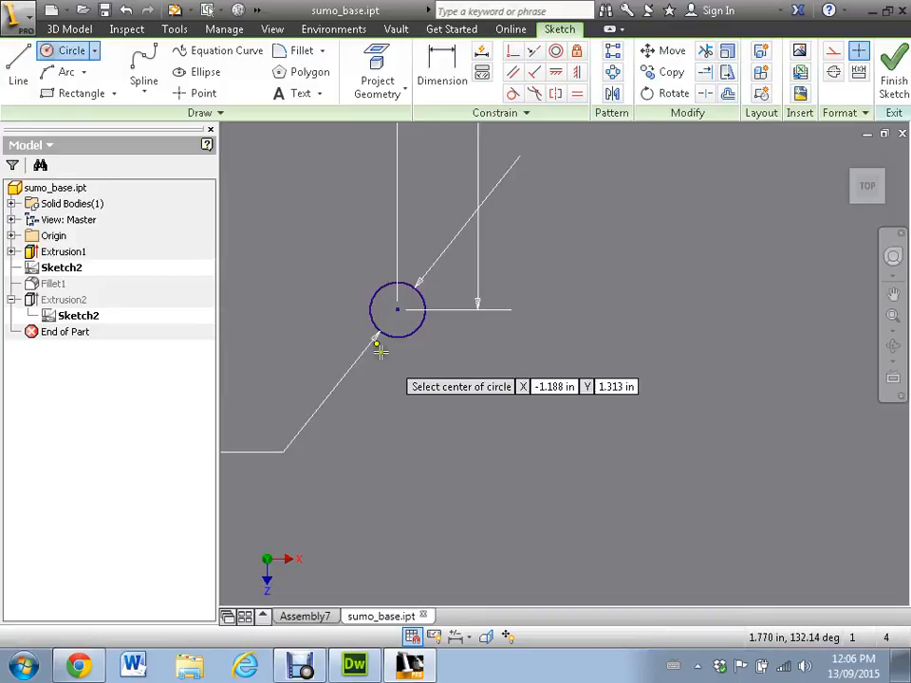
{"action": "left_click", "coordinate": [340, 310]}
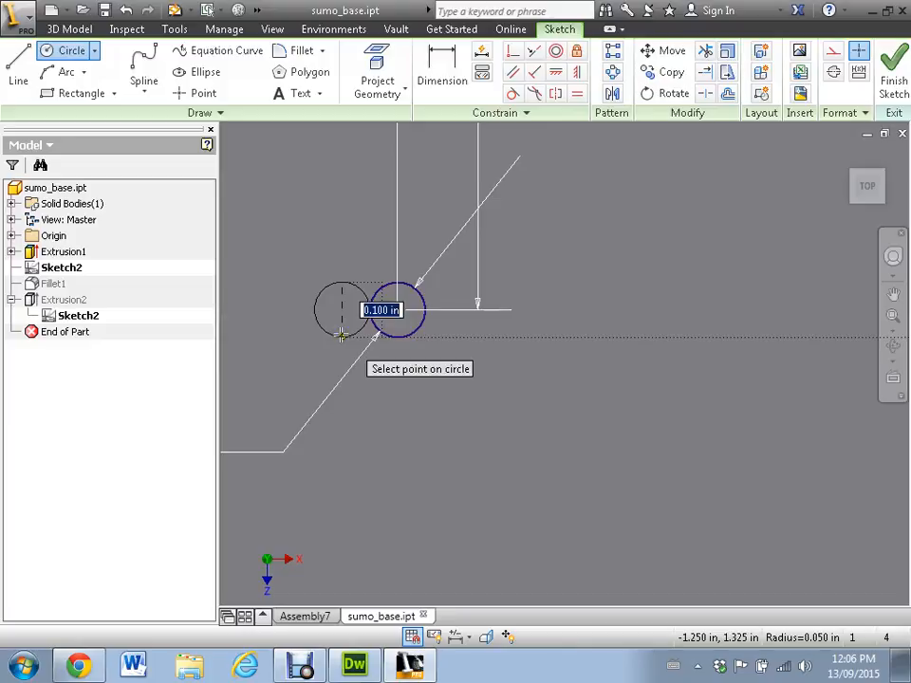
{"action": "left_click", "coordinate": [341, 336]}
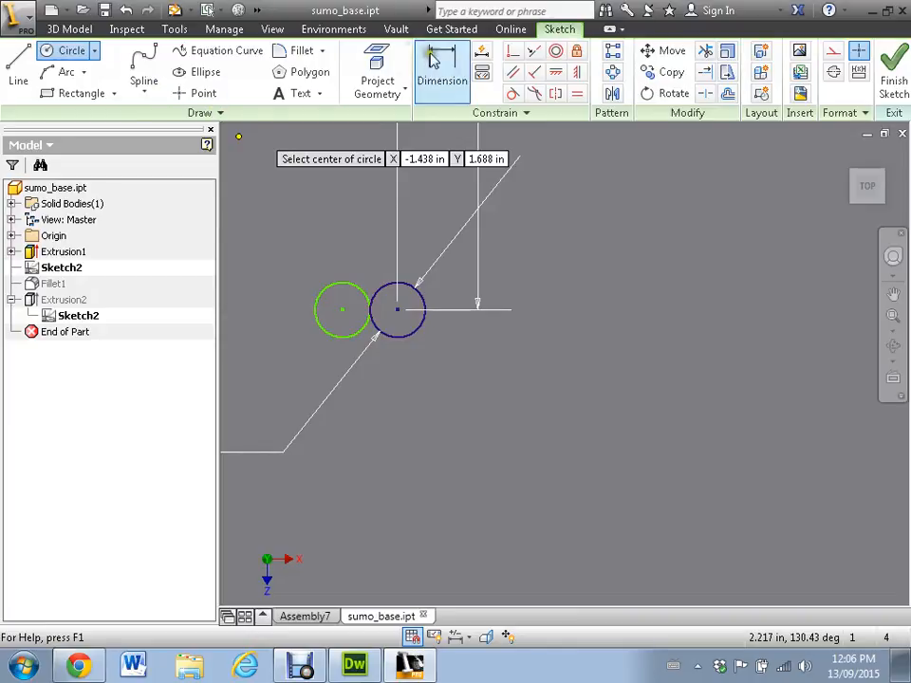
{"action": "left_click", "coordinate": [17, 63]}
{"action": "left_click", "coordinate": [327, 257]}
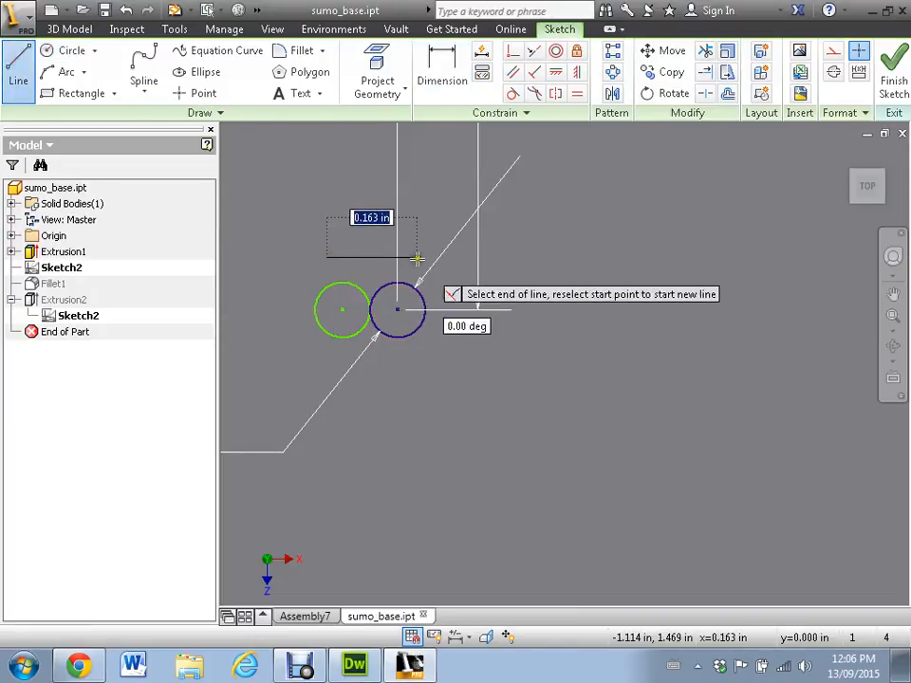
{"action": "left_click", "coordinate": [411, 275]}
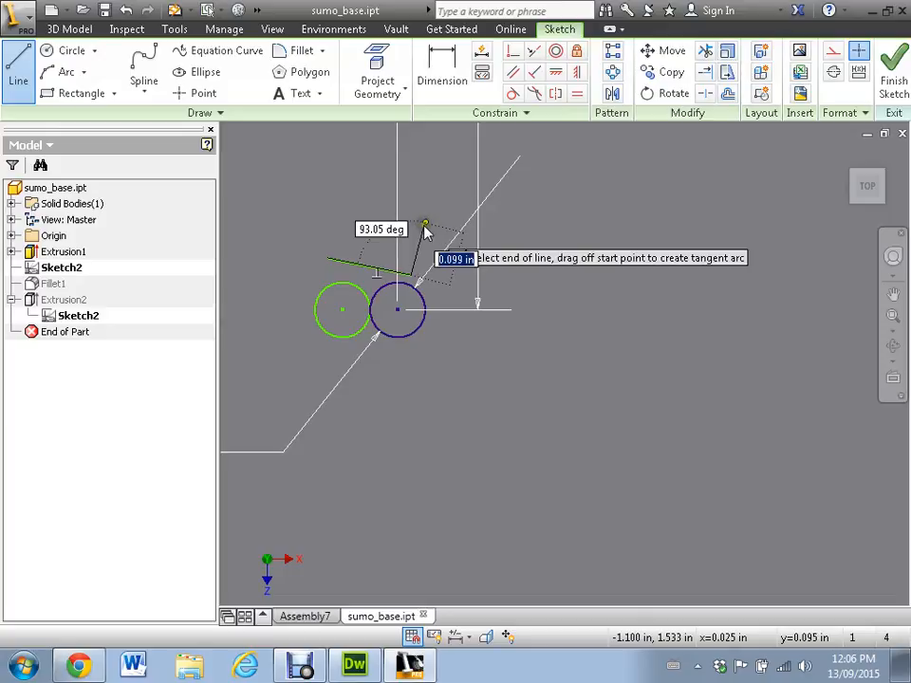
{"action": "key", "text": "Escape"}
{"action": "left_click", "coordinate": [375, 268]}
{"action": "key", "text": "Delete"}
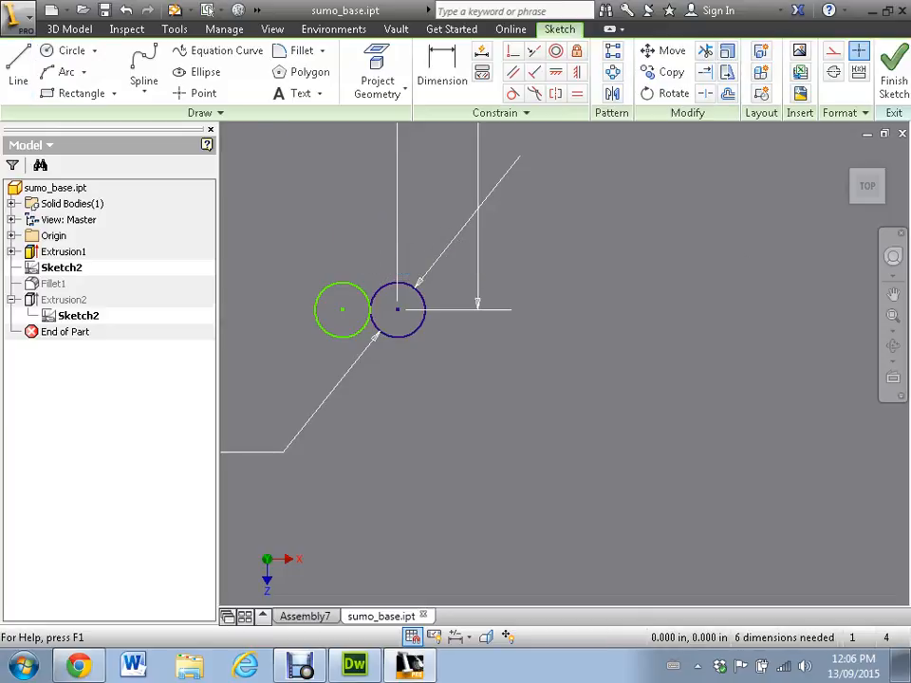
Sketch two separate horizontal lines, one above and one below the pair of adjoining circles
{"action": "left_click", "coordinate": [18, 64]}
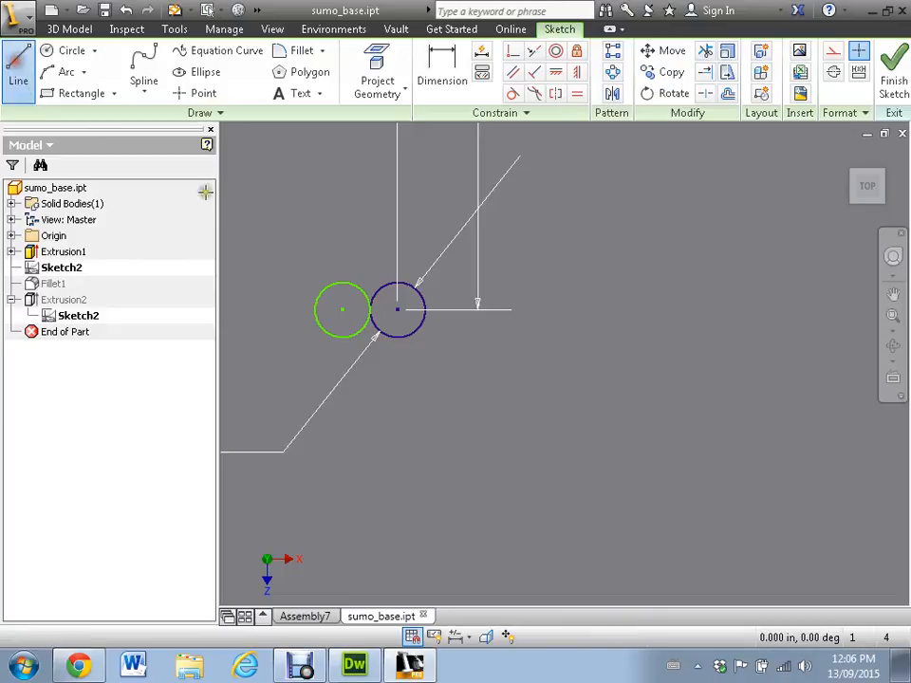
{"action": "left_click", "coordinate": [306, 240]}
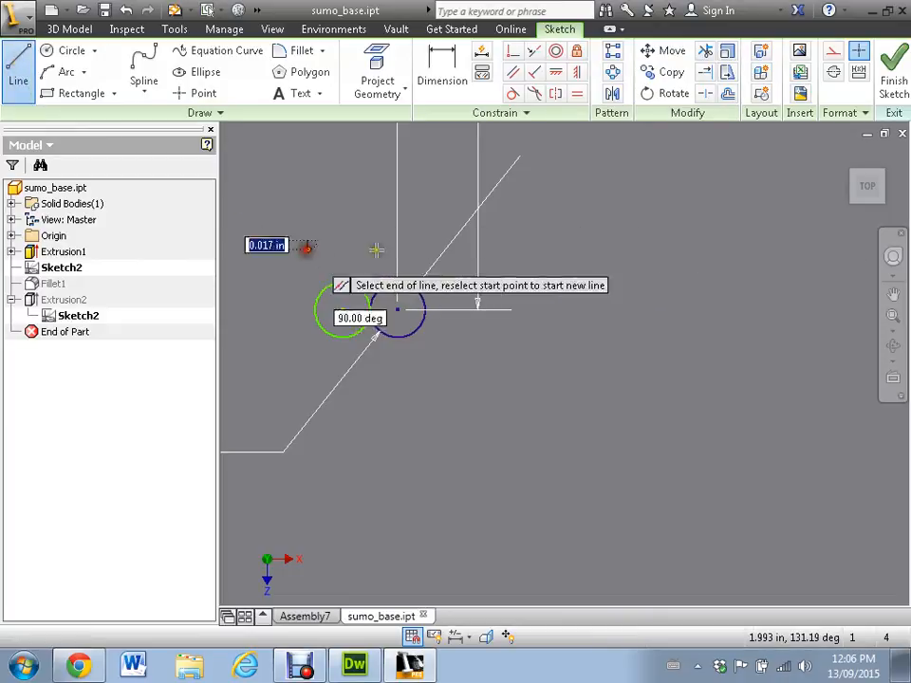
{"action": "left_click", "coordinate": [447, 243]}
{"action": "key", "text": "Escape"}
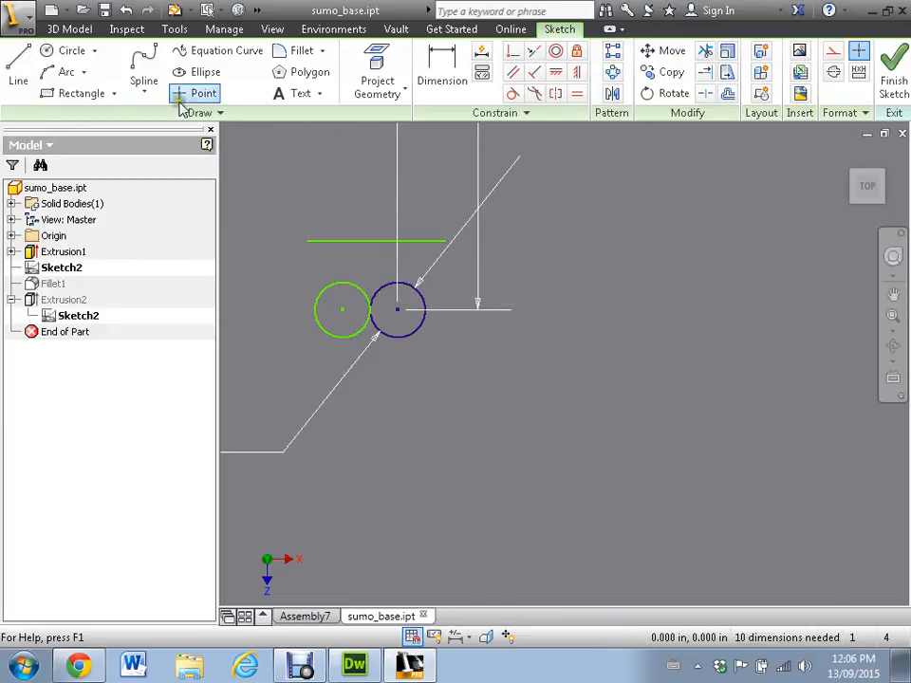
{"action": "left_click", "coordinate": [18, 69]}
{"action": "left_click", "coordinate": [313, 372]}
{"action": "left_click", "coordinate": [458, 374]}
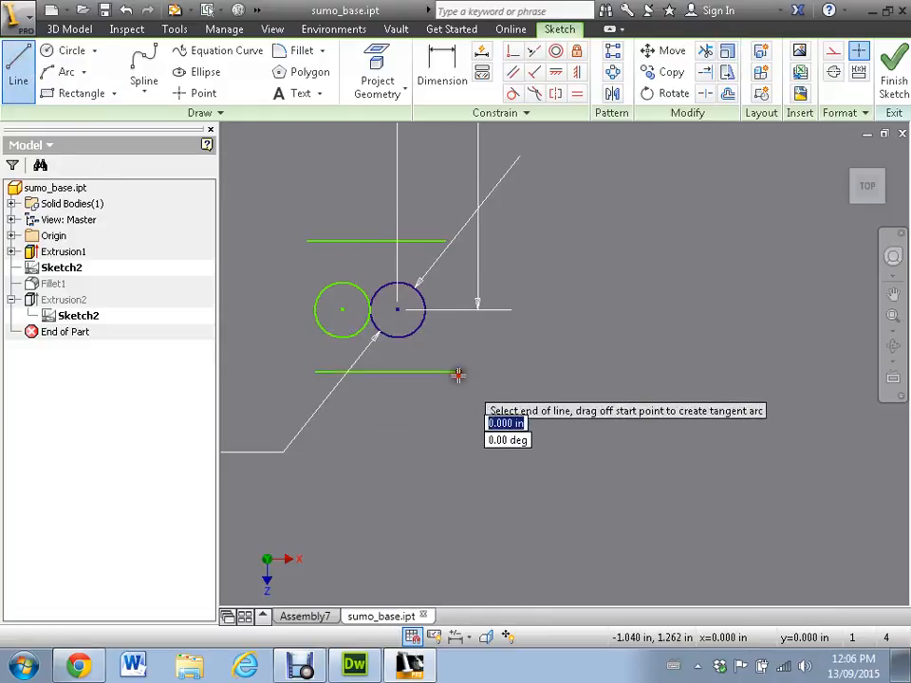
{"action": "key", "text": "Escape"}
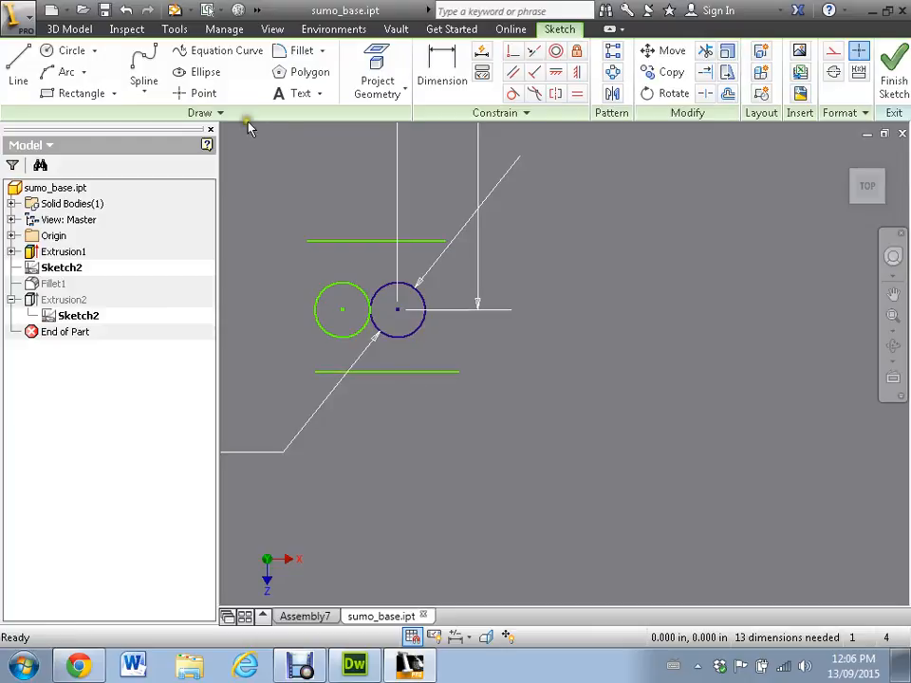
Apply the Fix constraint to both adjoining circles to lock them in place
{"action": "left_click", "coordinate": [576, 51]}
{"action": "left_click", "coordinate": [373, 330]}
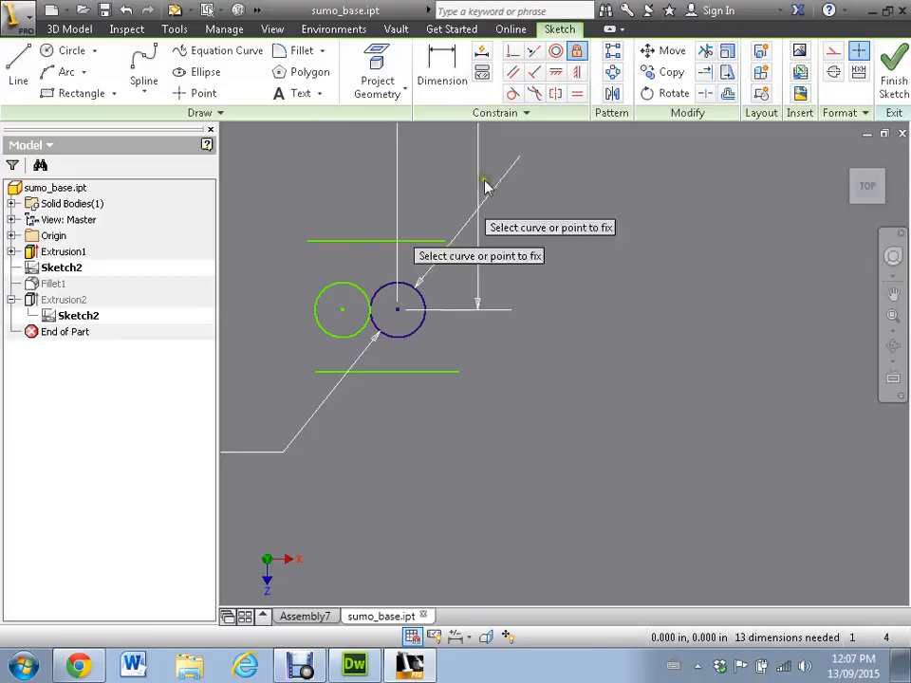
{"action": "left_click", "coordinate": [316, 327]}
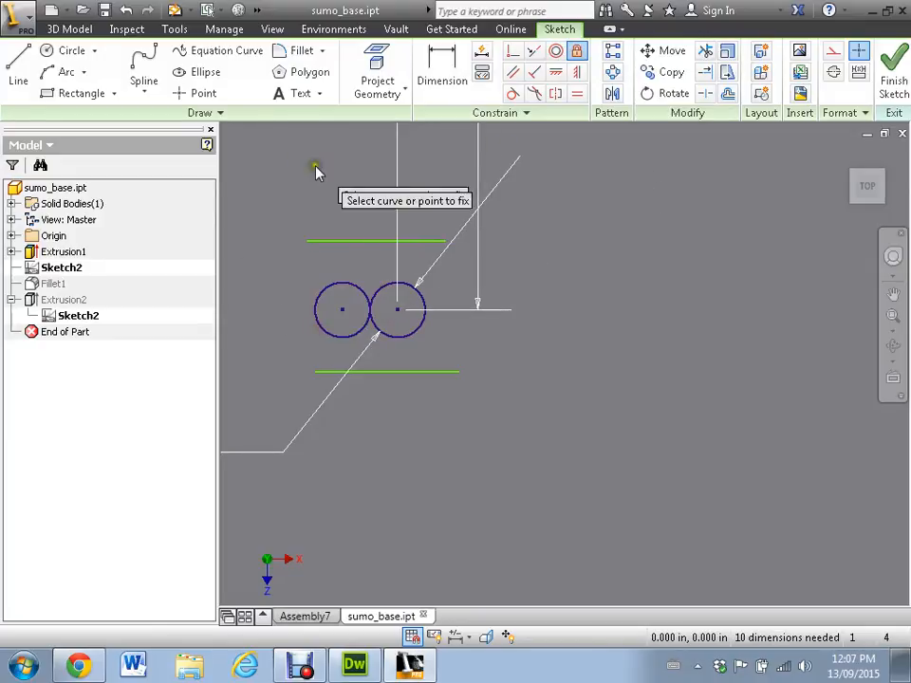
Make the upper line tangent to both circles and the lower line tangent to the left circle
{"action": "left_click", "coordinate": [511, 95]}
{"action": "left_click", "coordinate": [364, 241]}
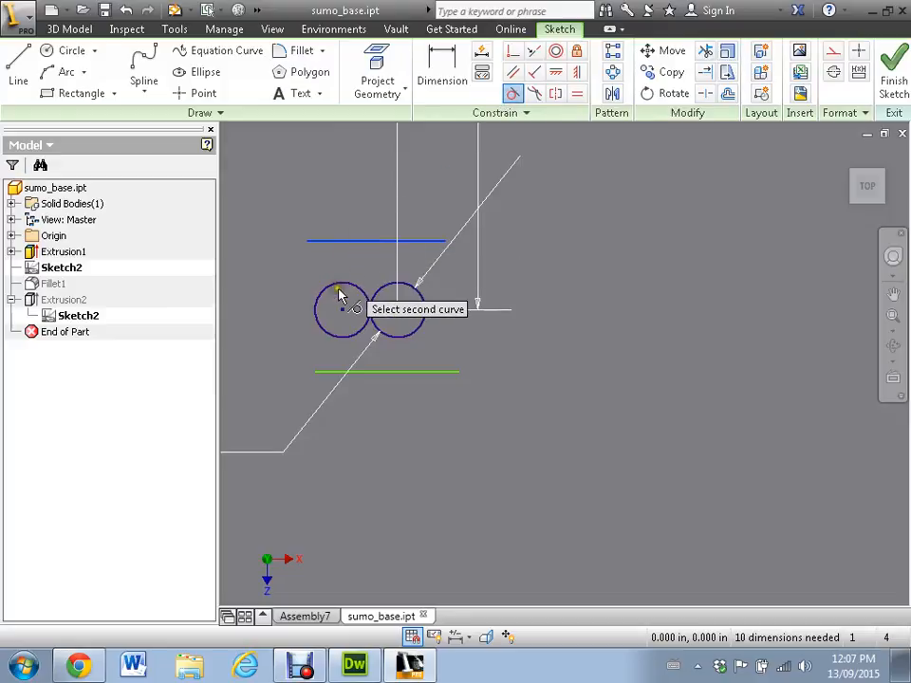
{"action": "left_click", "coordinate": [337, 284]}
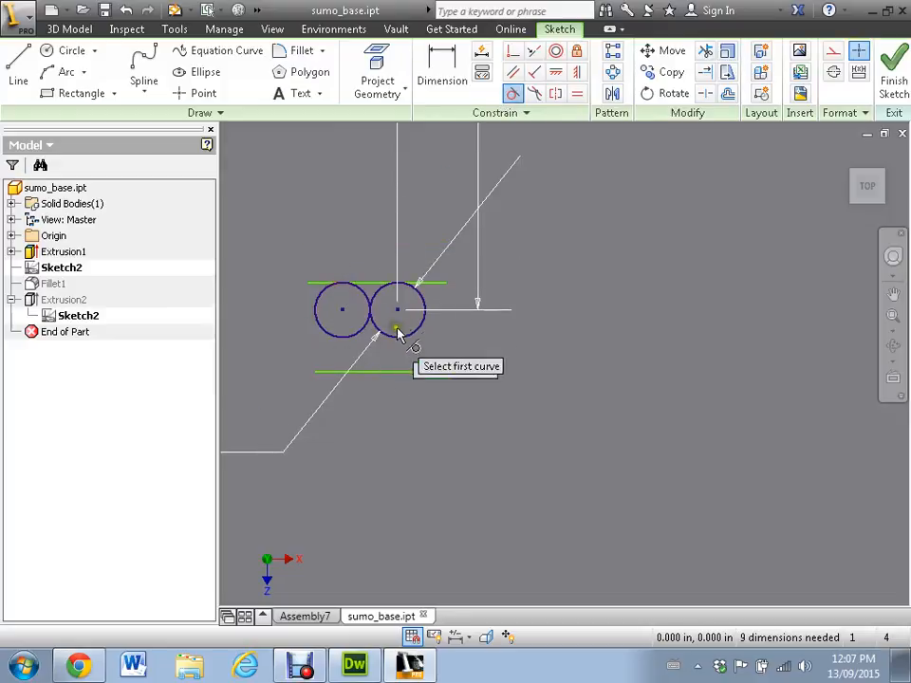
{"action": "left_click", "coordinate": [417, 283]}
{"action": "left_click", "coordinate": [422, 305]}
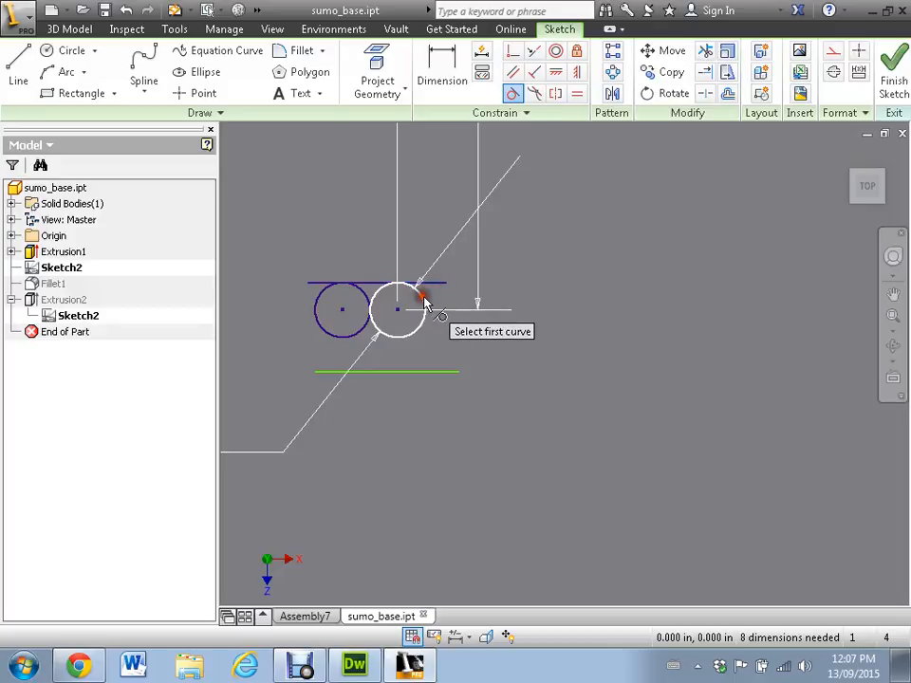
{"action": "left_click", "coordinate": [339, 336]}
{"action": "left_click", "coordinate": [330, 371]}
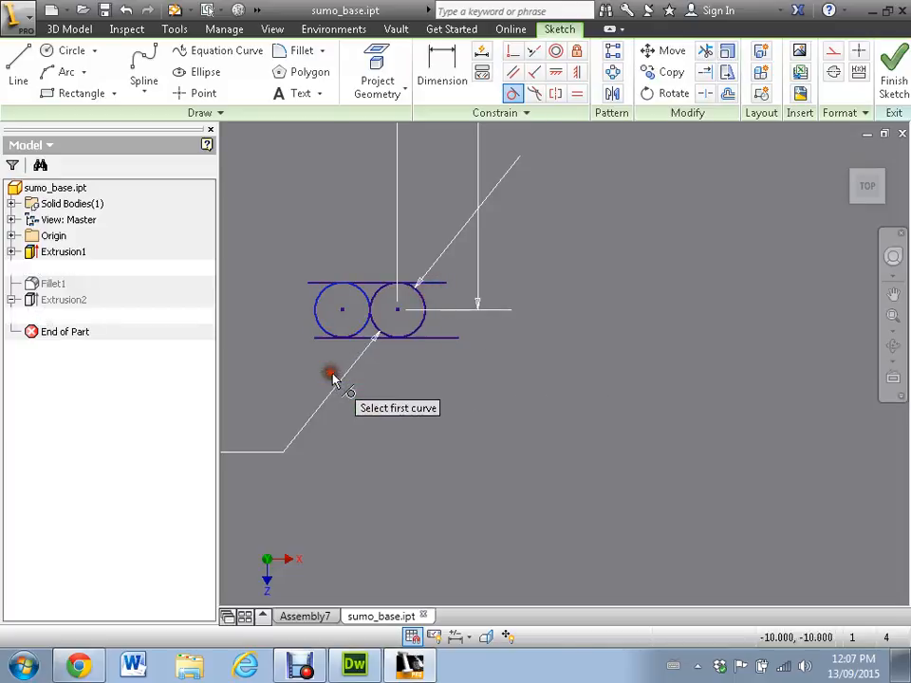
{"action": "key", "text": "Escape"}
Trim the overhanging line ends and the inner arcs of both circles to leave a closed slot outline
{"action": "scroll", "coordinate": [384, 315], "scroll_direction": "up", "scroll_amount": 5}
{"action": "scroll", "coordinate": [378, 314], "scroll_direction": "down", "scroll_amount": 6}
{"action": "scroll", "coordinate": [351, 308], "scroll_direction": "down", "scroll_amount": 3}
{"action": "mouse_move", "coordinate": [329, 299]}
{"action": "middle_mouse_down"}
{"action": "mouse_move", "coordinate": [382, 295]}
{"action": "mouse_move", "coordinate": [473, 323]}
{"action": "mouse_move", "coordinate": [421, 342]}
{"action": "middle_mouse_up"}
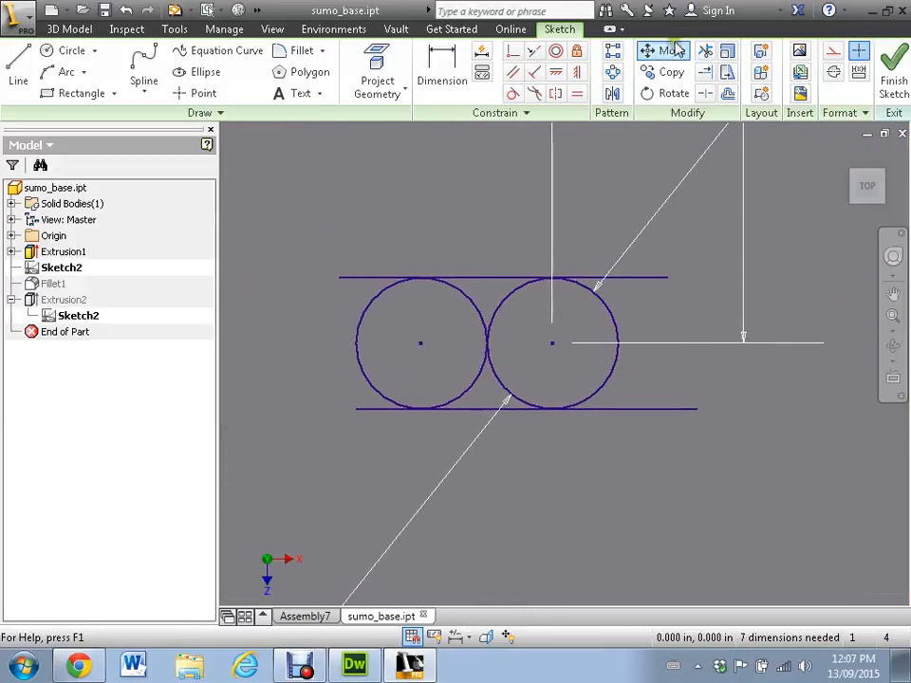
{"action": "left_click", "coordinate": [708, 52]}
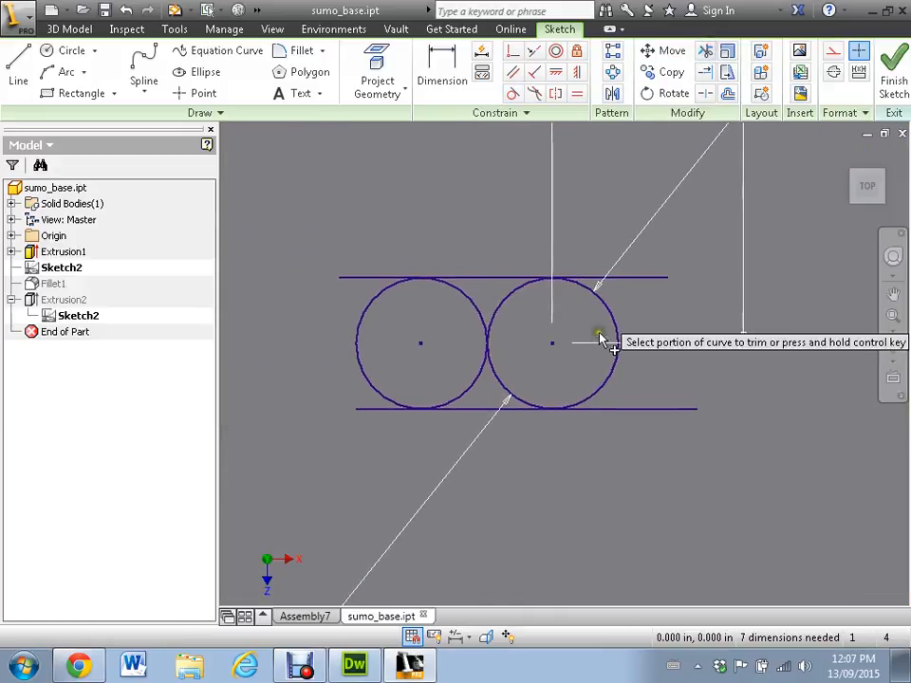
{"action": "left_click", "coordinate": [637, 278]}
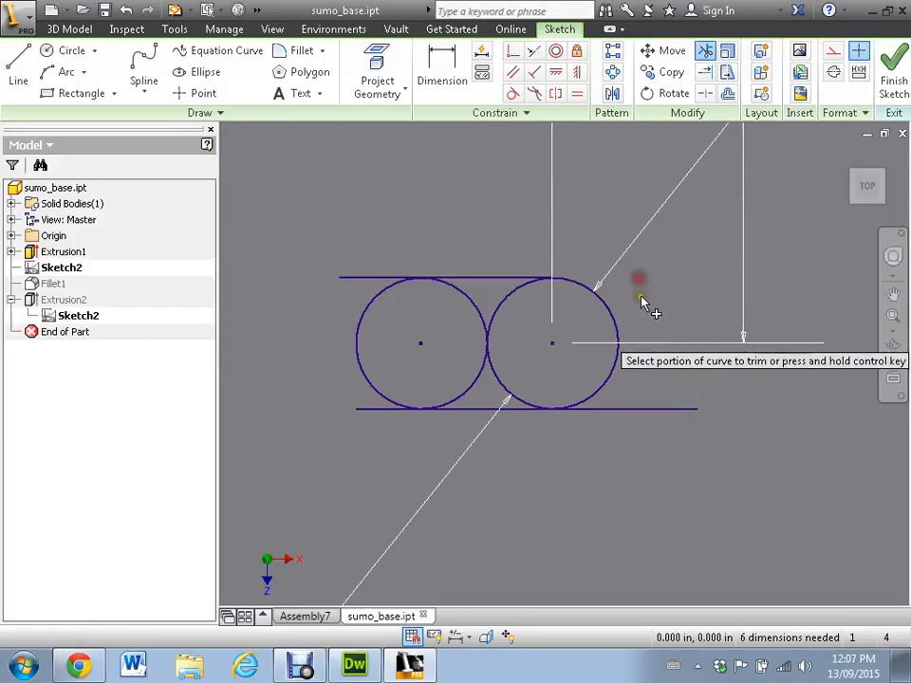
{"action": "left_click", "coordinate": [626, 409]}
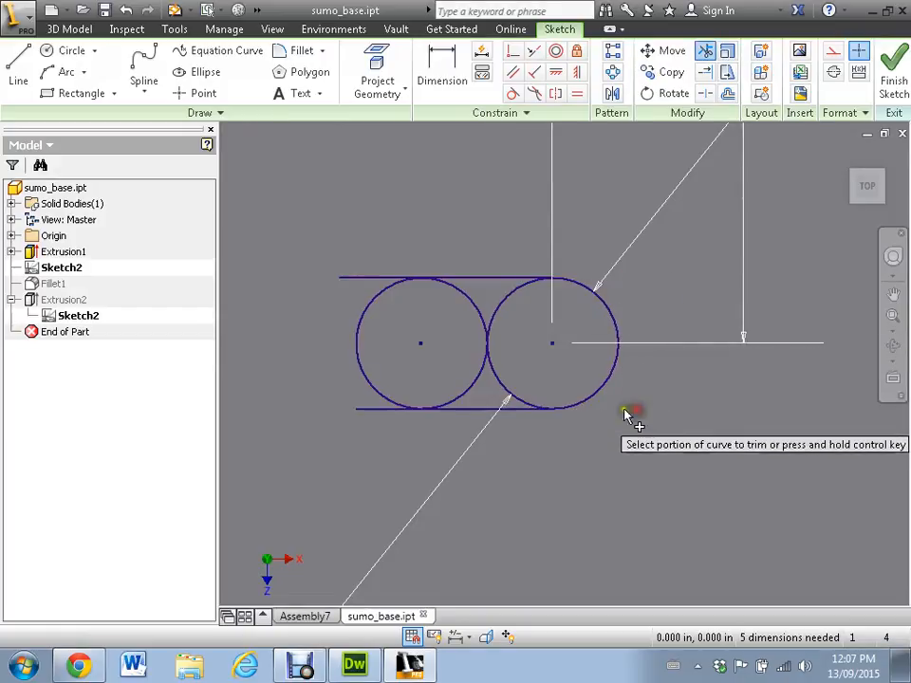
{"action": "left_click", "coordinate": [357, 408]}
{"action": "left_click", "coordinate": [348, 278]}
{"action": "left_click", "coordinate": [481, 315]}
{"action": "left_click", "coordinate": [495, 315]}
Finish editing Sketch2 so the cut in the base plate updates to the slot outline
{"action": "scroll", "coordinate": [378, 357], "scroll_direction": "down", "scroll_amount": 4}
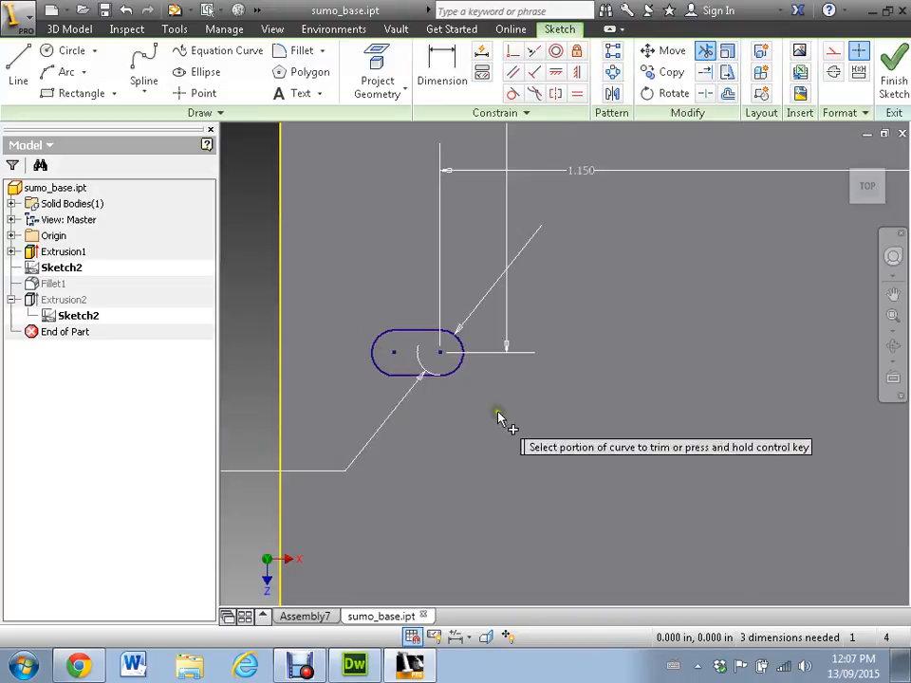
{"action": "scroll", "coordinate": [491, 418], "scroll_direction": "down", "scroll_amount": 3}
{"action": "mouse_move", "coordinate": [589, 509]}
{"action": "middle_mouse_down"}
{"action": "mouse_move", "coordinate": [550, 445]}
{"action": "mouse_move", "coordinate": [454, 434]}
{"action": "middle_mouse_up"}
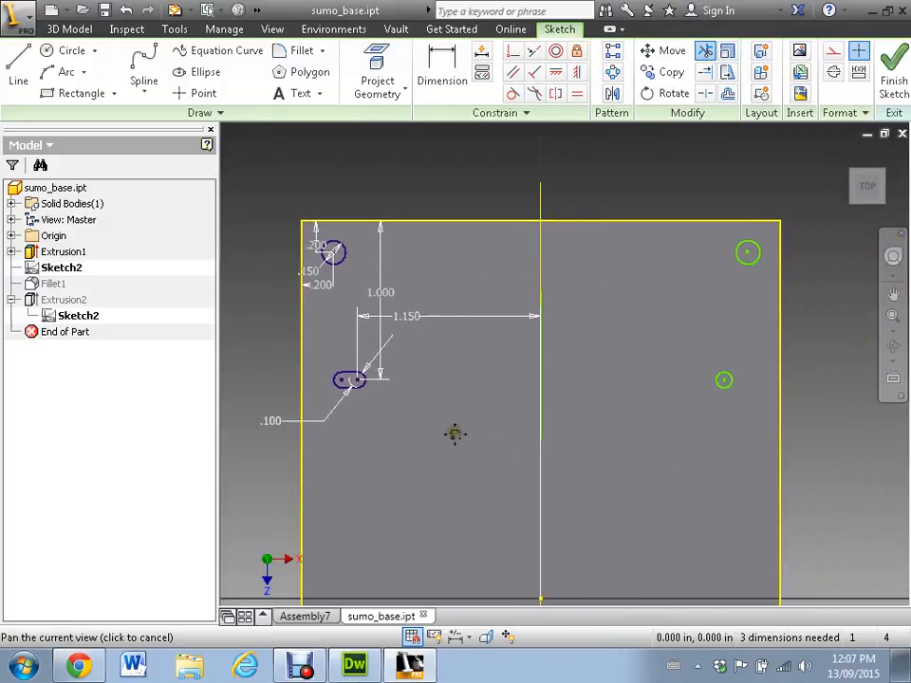
{"action": "left_click", "coordinate": [892, 85]}
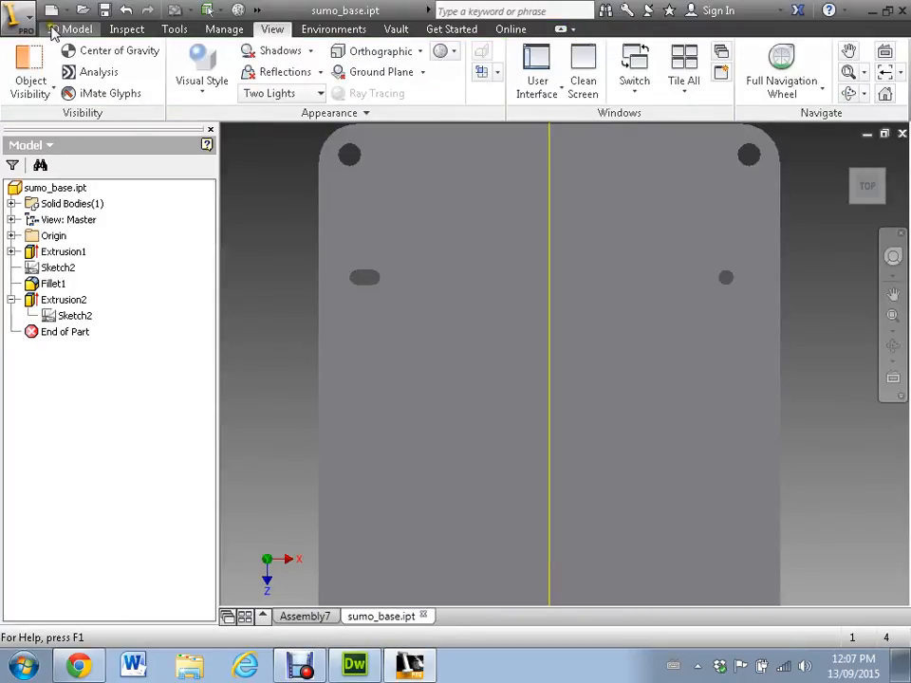
Reopen Sketch2 under Extrusion2 of the base plate for editing
{"action": "left_click", "coordinate": [71, 28]}
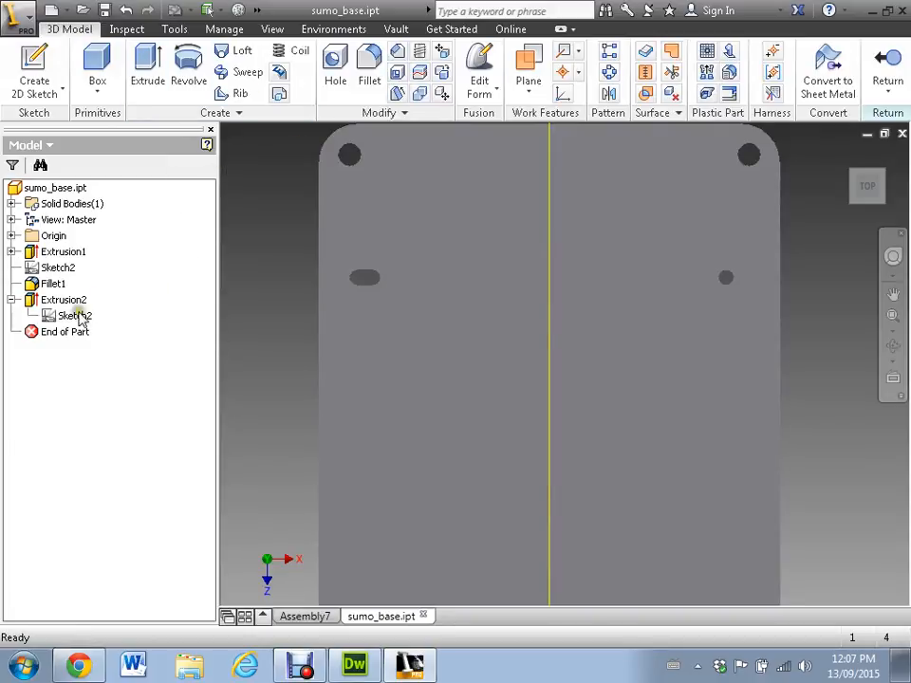
{"action": "left_click", "coordinate": [76, 317]}
{"action": "left_click", "coordinate": [72, 318]}
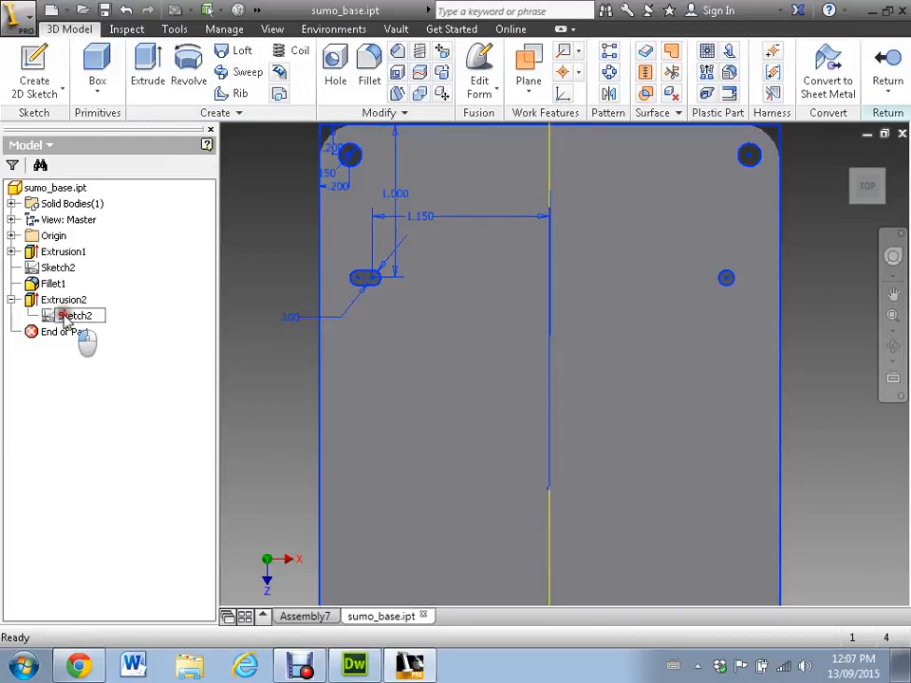
{"action": "double_click", "coordinate": [77, 317]}
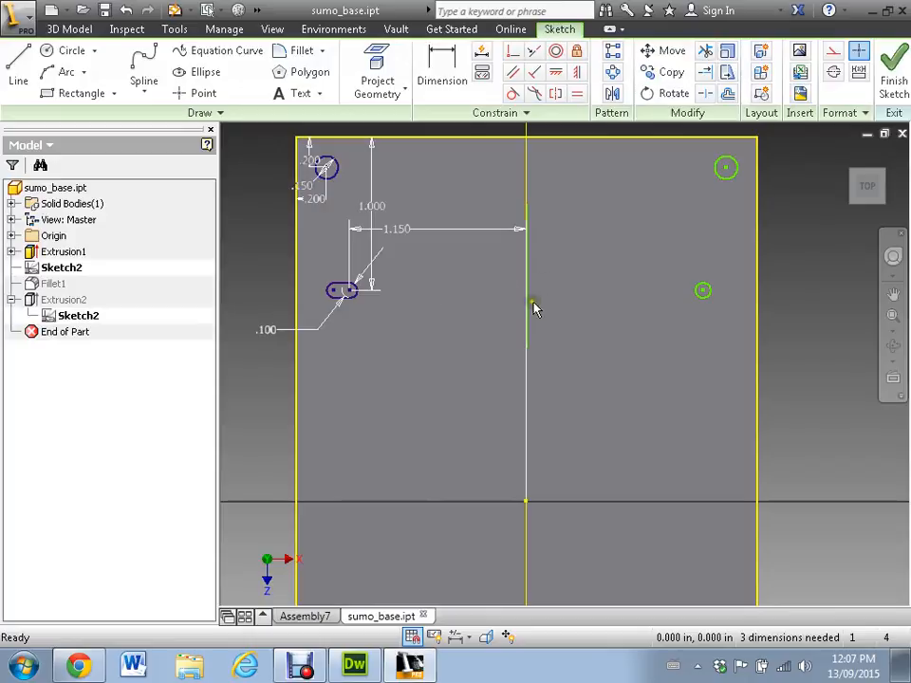
Replace the small right-hand circle with a copy of the slot outline mirrored about the plate's vertical centre line
{"action": "left_click", "coordinate": [612, 94]}
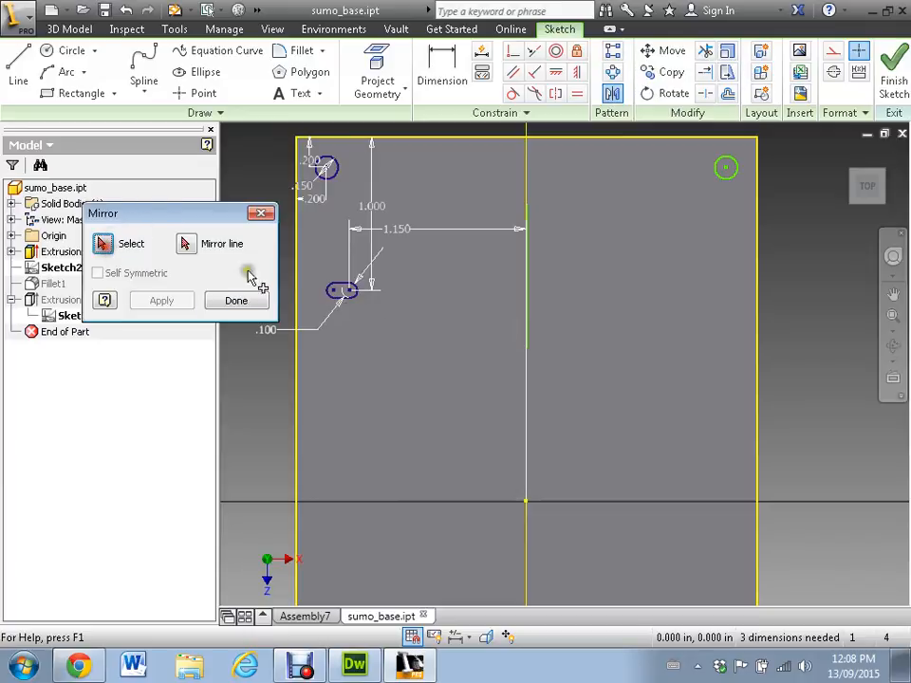
{"action": "left_click", "coordinate": [339, 290]}
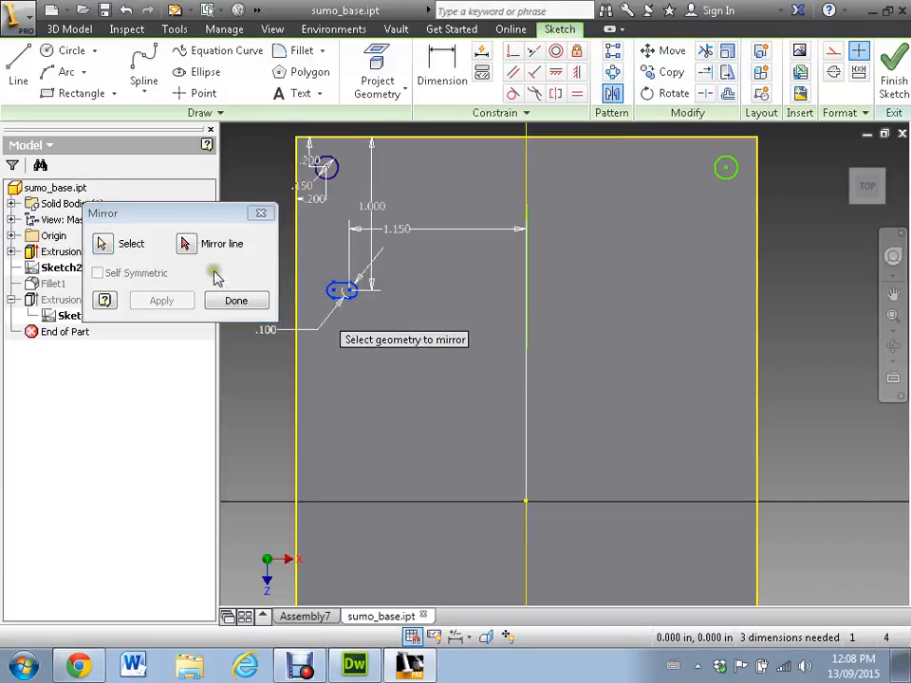
{"action": "left_click", "coordinate": [186, 244]}
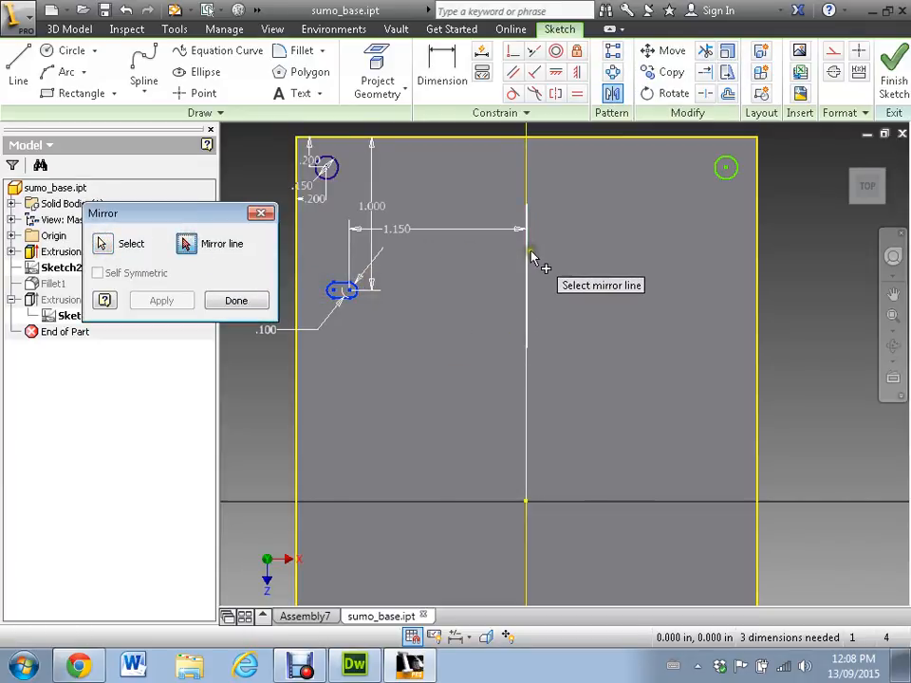
{"action": "left_click", "coordinate": [530, 257]}
{"action": "left_click", "coordinate": [173, 302]}
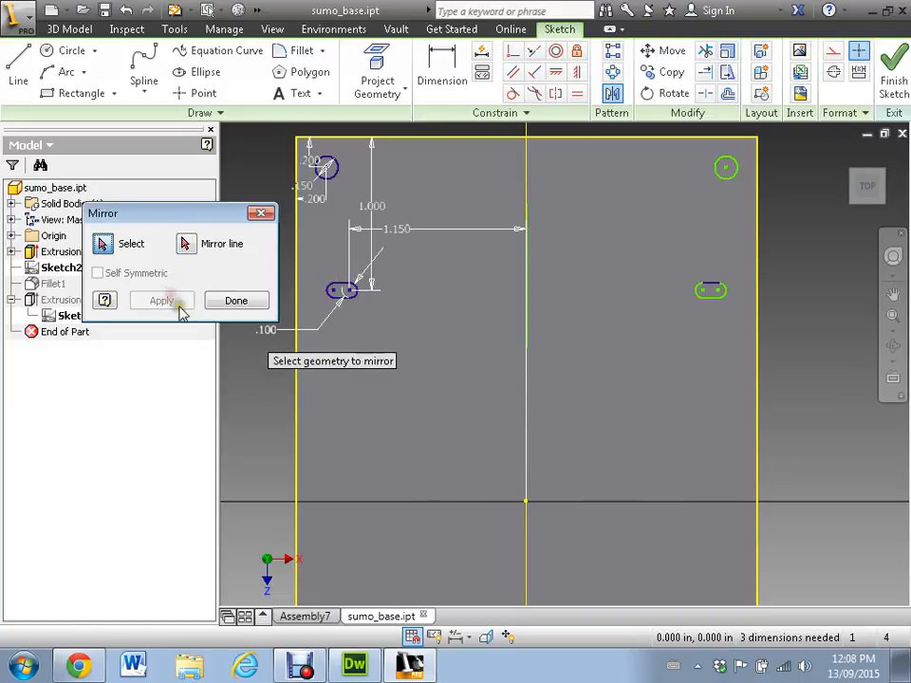
{"action": "left_click", "coordinate": [236, 302]}
Finish editing Sketch2 and accept the update error for Extrusion2
{"action": "left_click", "coordinate": [436, 353]}
{"action": "middle_click_drag", "start_coordinate": [699, 168], "coordinate": [723, 154]}
{"action": "left_click", "coordinate": [894, 71]}
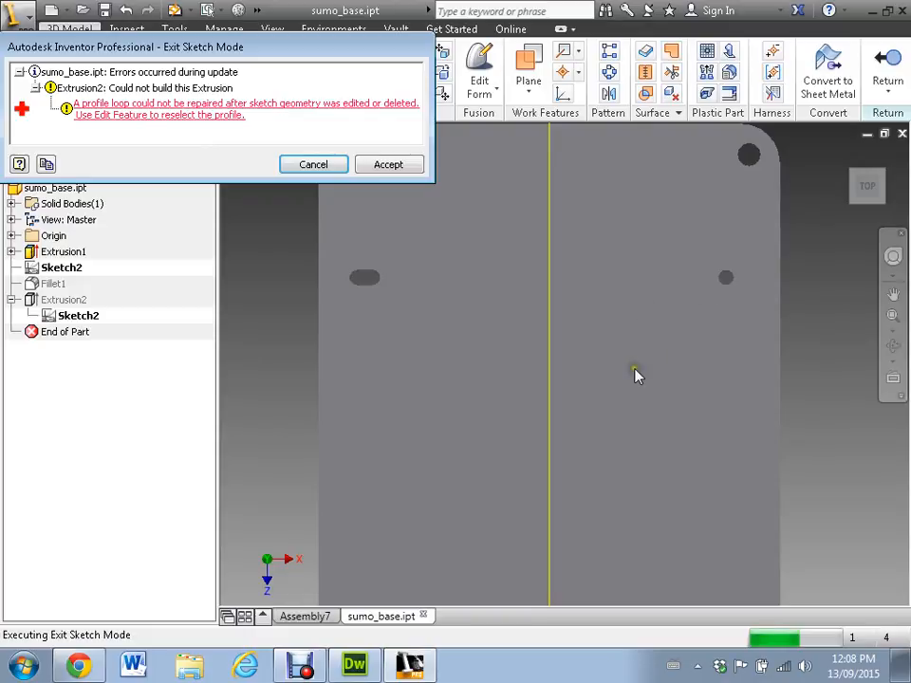
{"action": "left_click", "coordinate": [392, 169]}
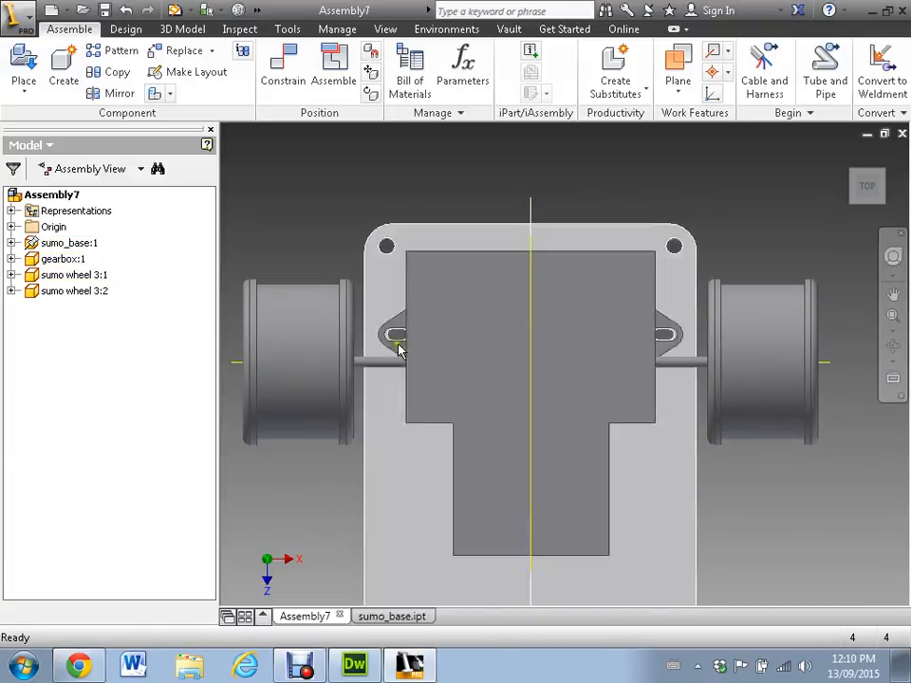
{"action": "middle_click_drag", "start_coordinate": [465, 557], "coordinate": [488, 504]}
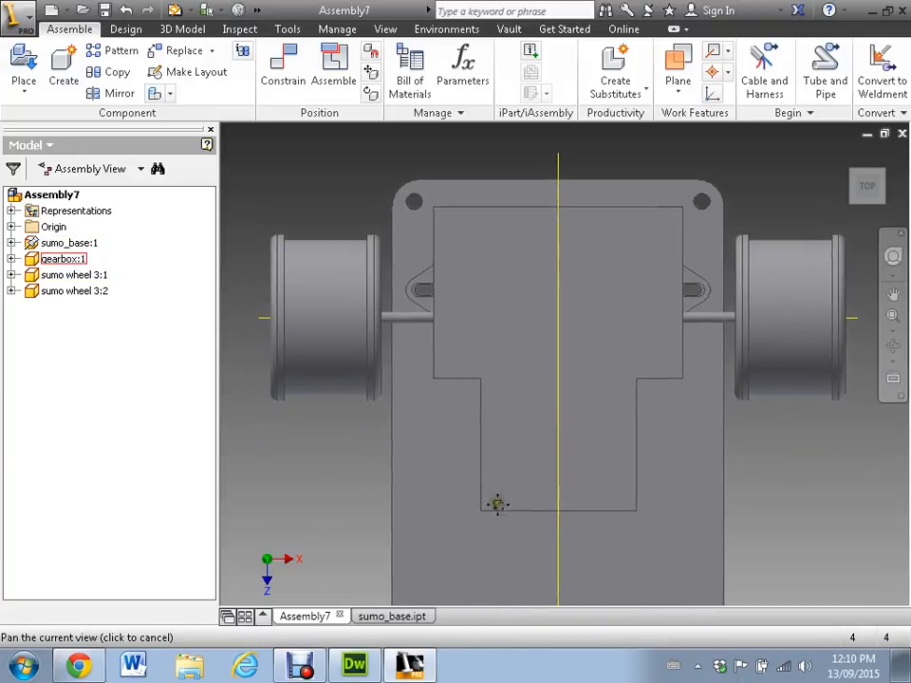